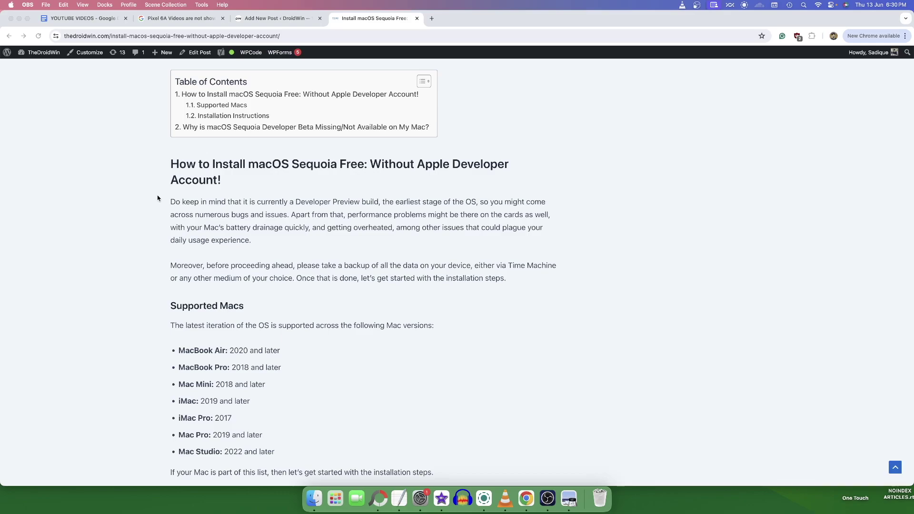
# Step: Examine the article's Supported Macs list, highlighting the entries from MacBook Air to Mac Studio
pyautogui.scroll(-1, 158, 198)
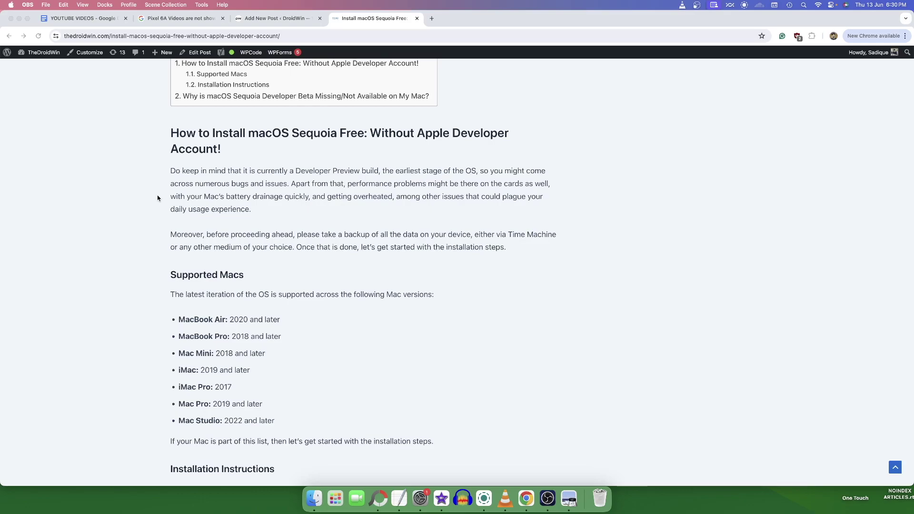
pyautogui.click(200, 275)
pyautogui.doubleClick(200, 275)
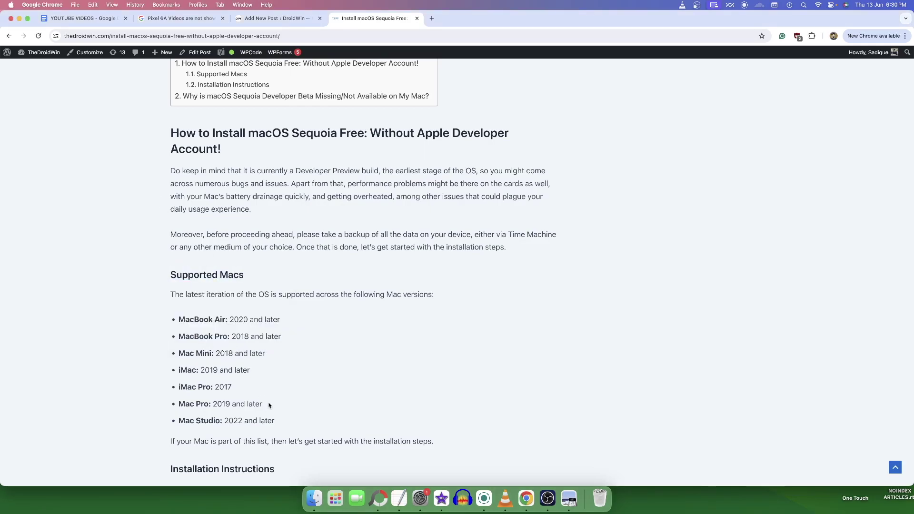
pyautogui.moveTo(276, 420); pyautogui.dragTo(177, 327)
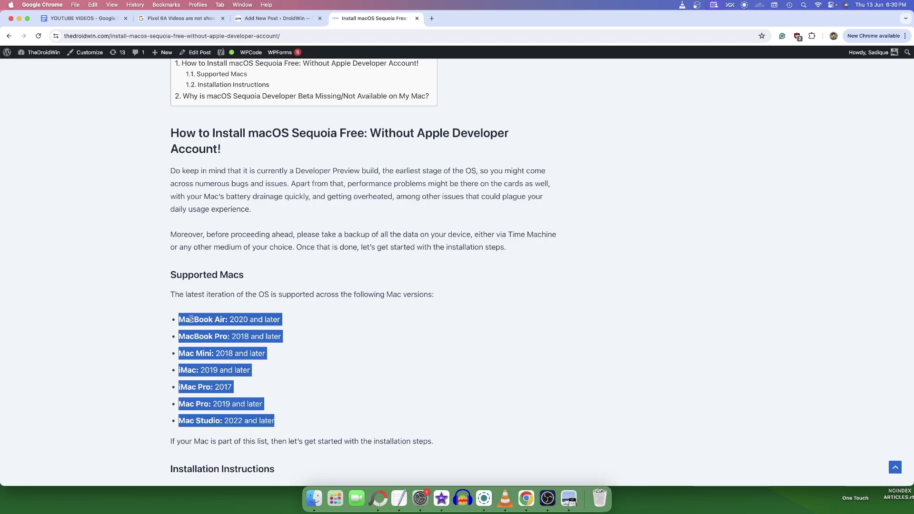
pyautogui.doubleClick(190, 319)
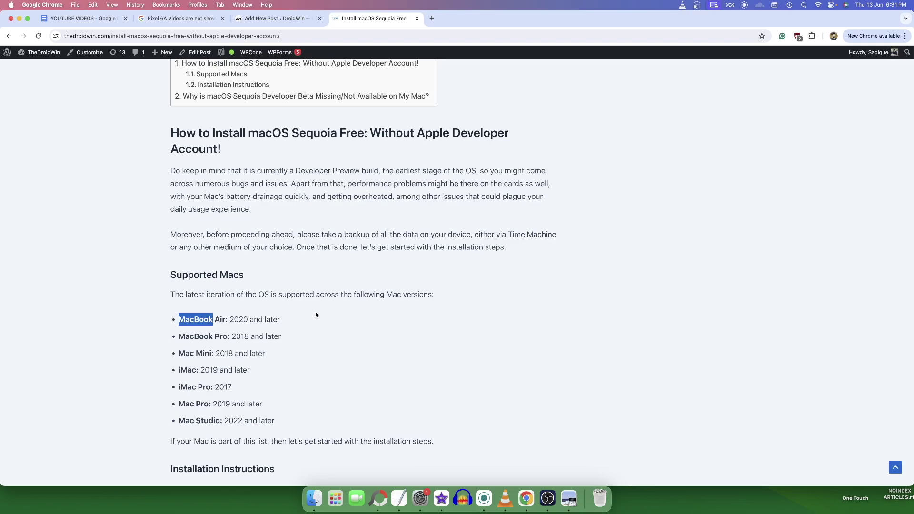
# Step: Open the article's Apple Developer page link in a new tab and go to the developer Account page
pyautogui.scroll(-4, 315, 315)
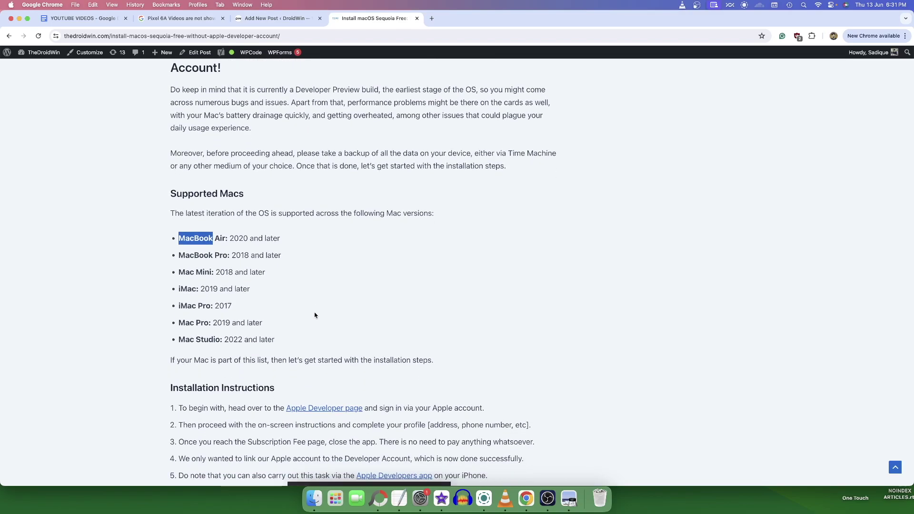
pyautogui.rightClick(319, 407)
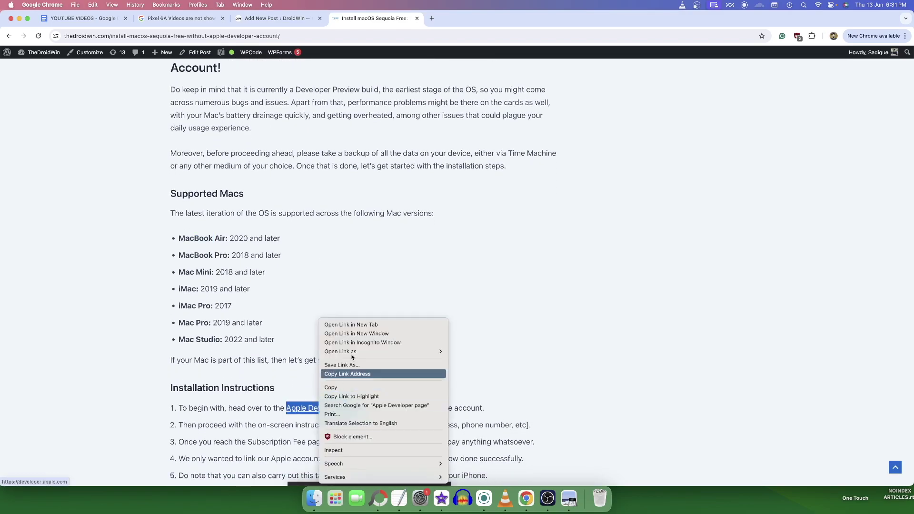
pyautogui.click(355, 325)
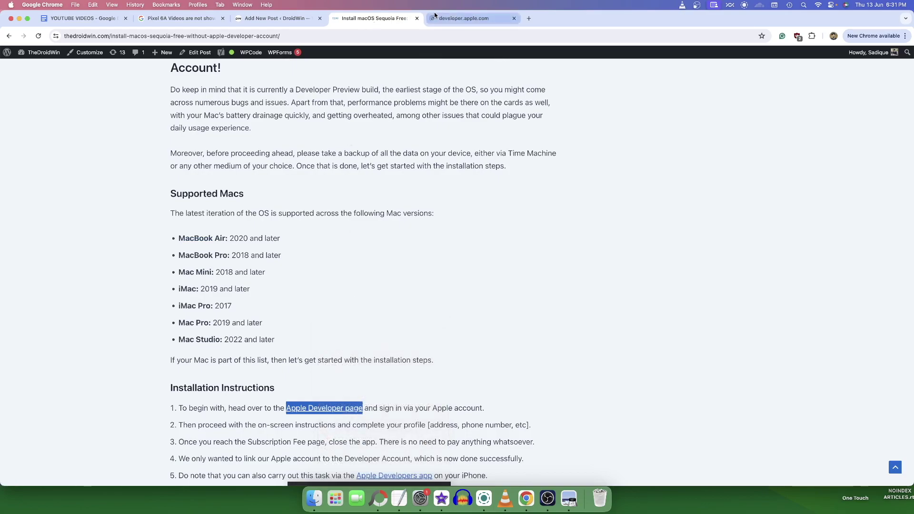
pyautogui.click(435, 15)
pyautogui.click(609, 61)
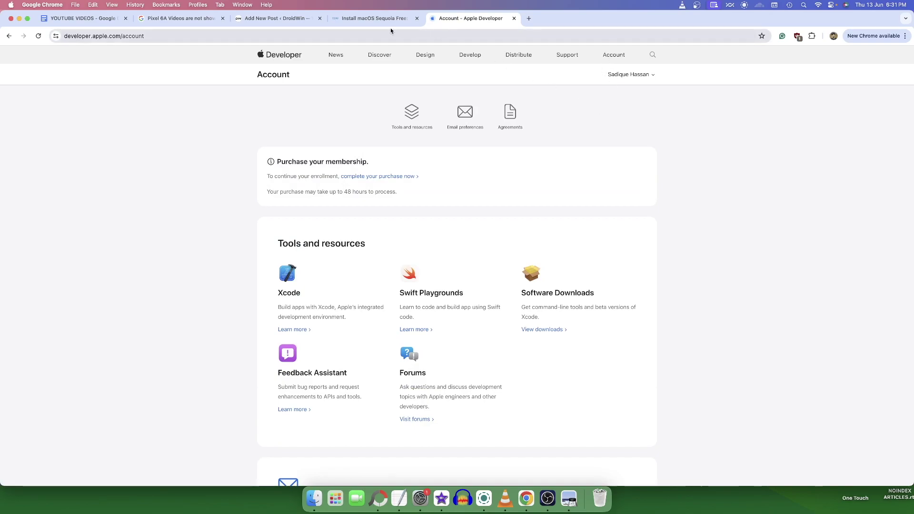
# Step: Read the article's installation instructions and subscription fee image, comparing them with the membership purchase section of the Apple Developer account page
pyautogui.click(381, 20)
pyautogui.scroll(-5, 355, 267)
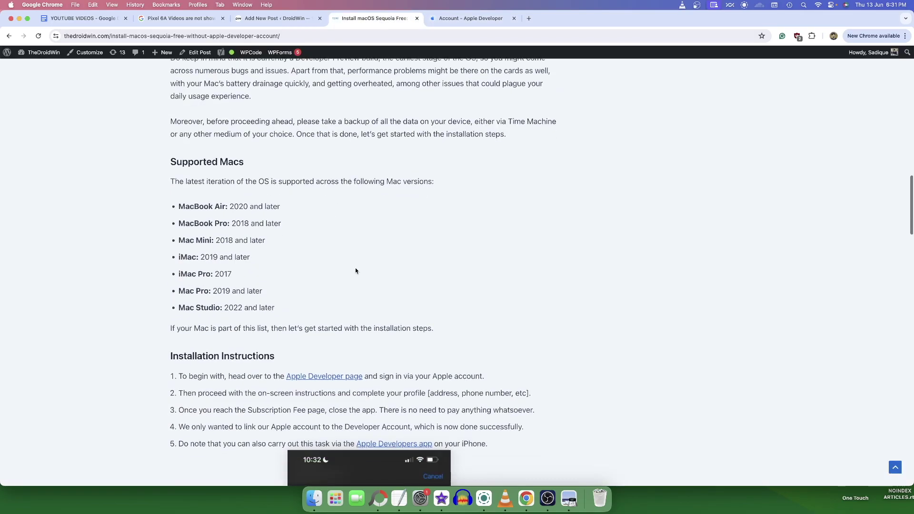
pyautogui.scroll(-2, 355, 270)
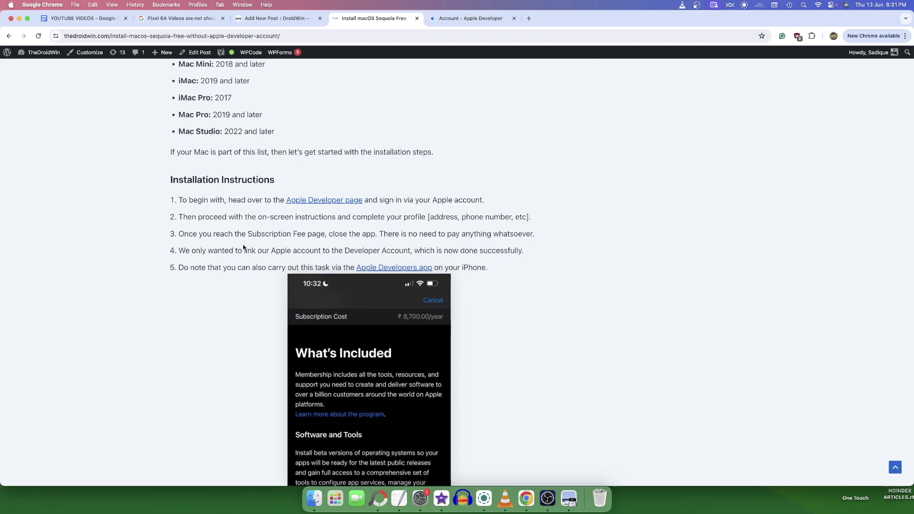
pyautogui.scroll(-5, 243, 247)
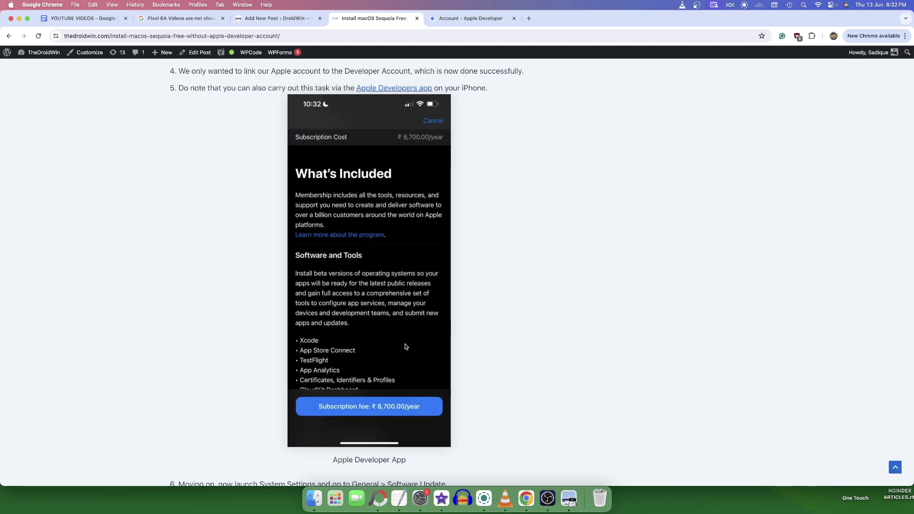
pyautogui.click(453, 23)
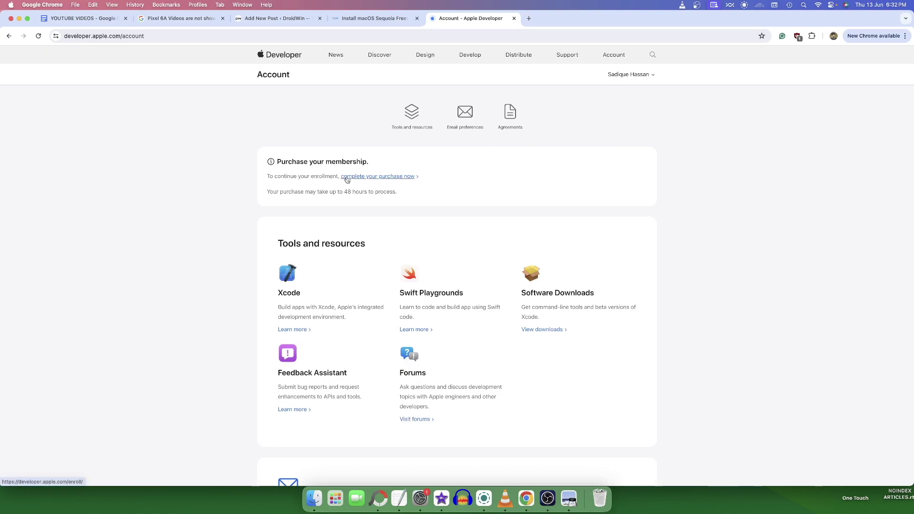
pyautogui.click(381, 19)
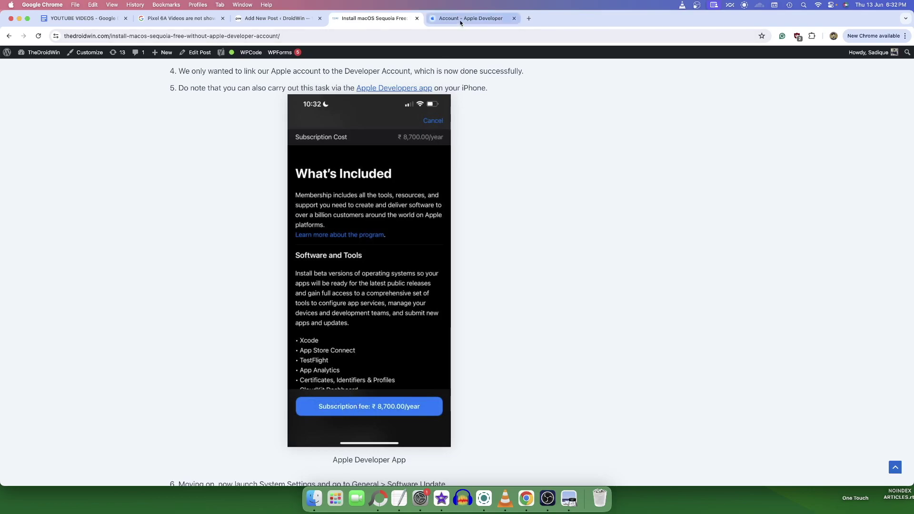
pyautogui.click(481, 19)
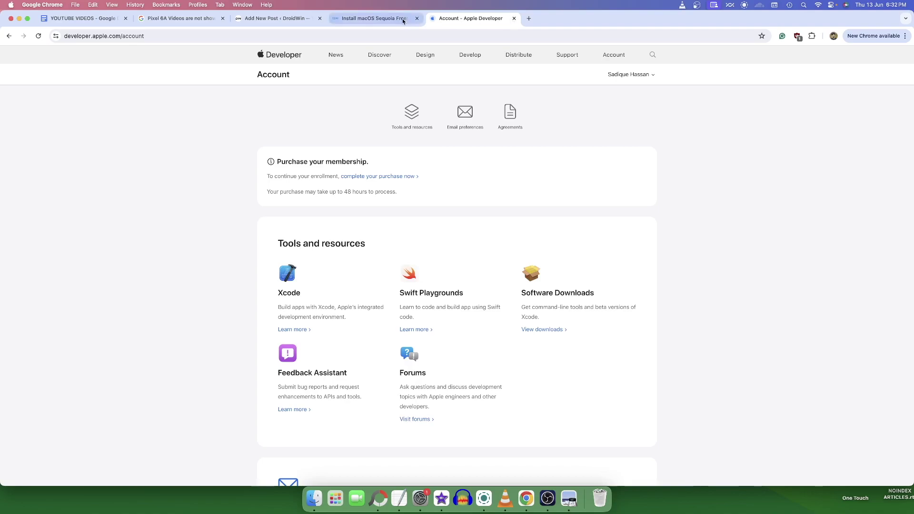
pyautogui.click(374, 19)
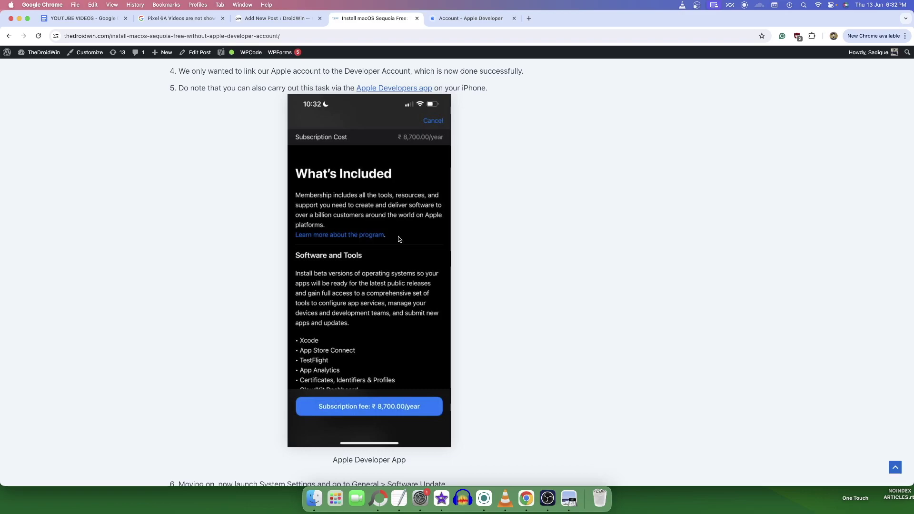
# Step: Switch to System Settings, open Software Update under General and select macOS Sequoia Developer Beta for beta updates
pyautogui.click(420, 499)
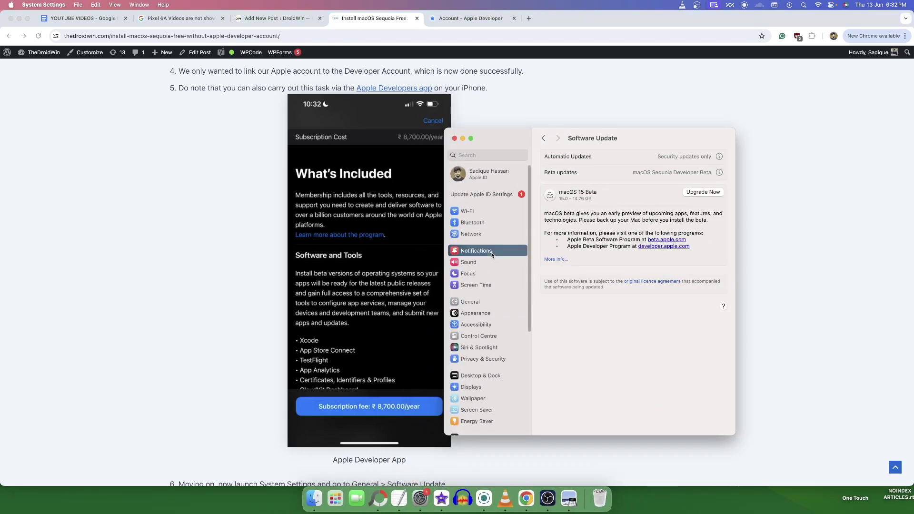
pyautogui.click(477, 303)
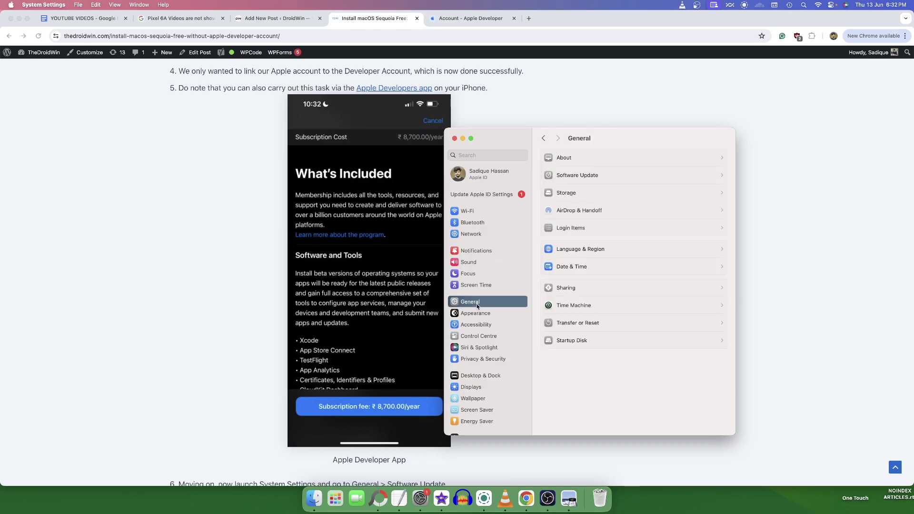
pyautogui.click(607, 175)
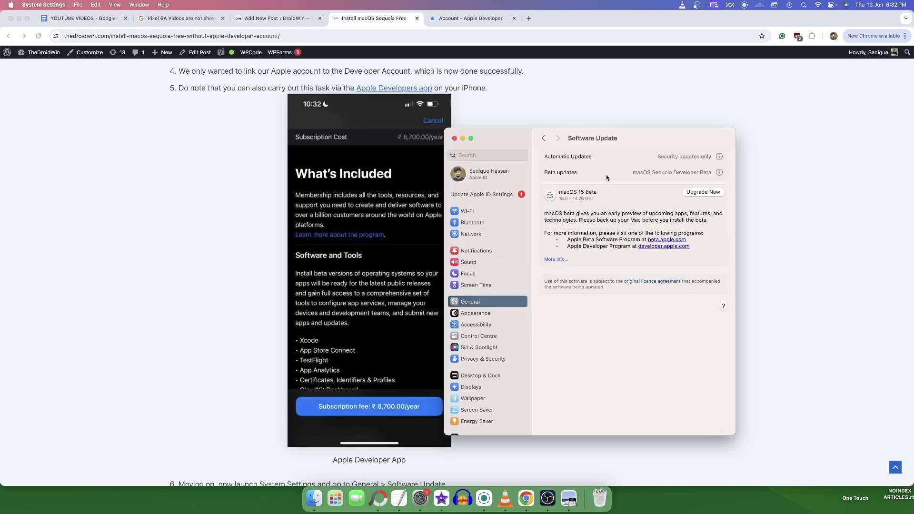
pyautogui.click(718, 173)
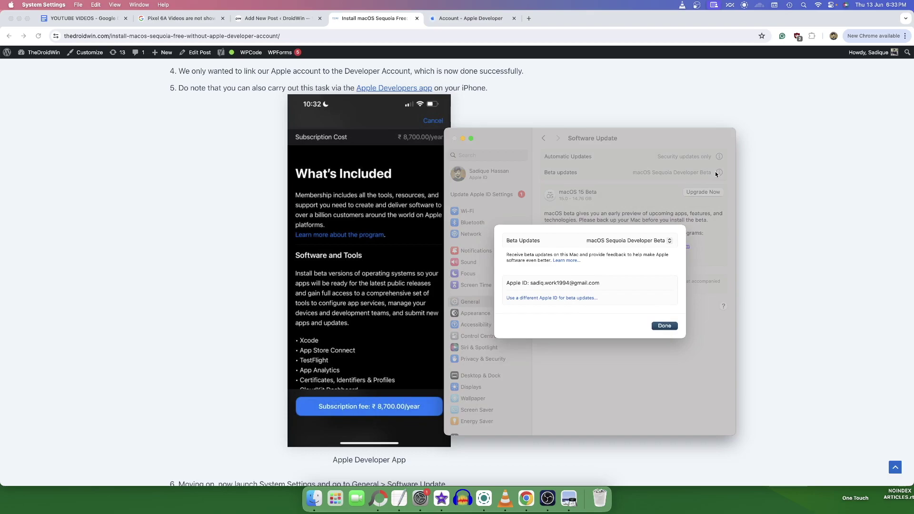
pyautogui.click(641, 241)
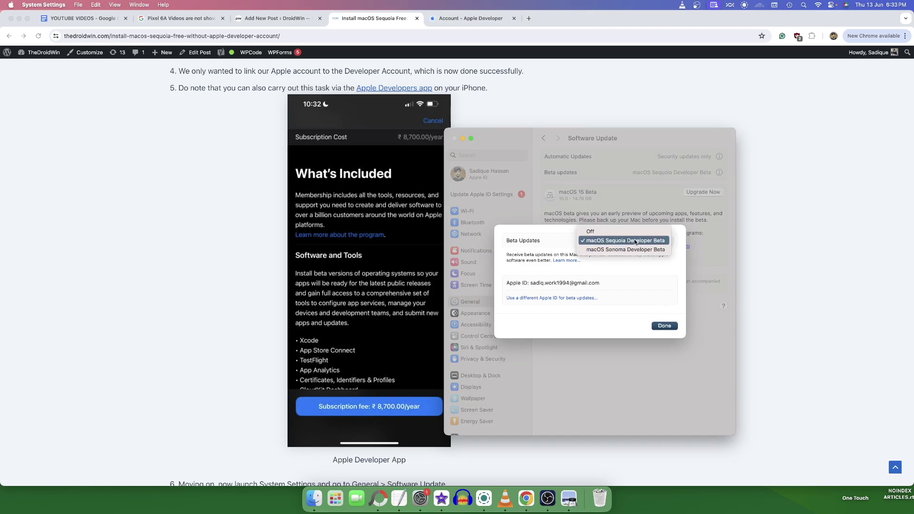
pyautogui.click(635, 241)
pyautogui.click(665, 325)
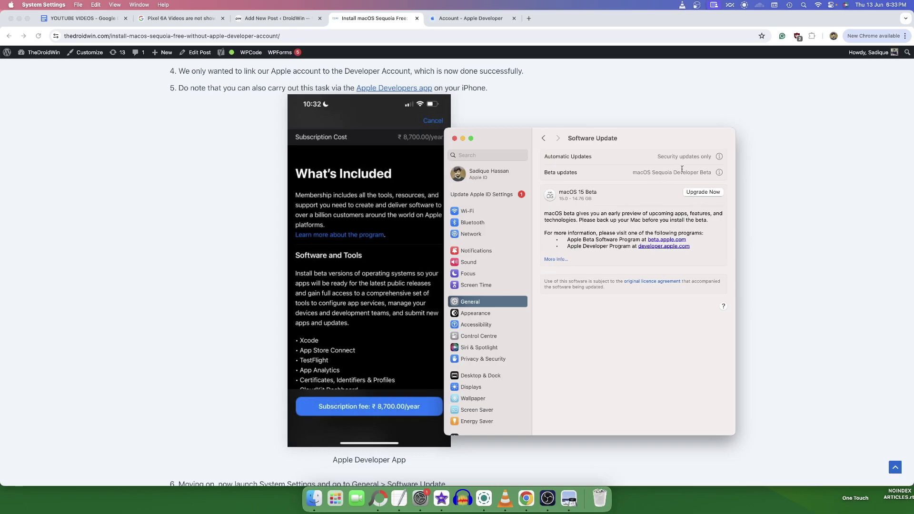
# Step: Set beta updates to Off in Software Update and minimise the System Settings window
pyautogui.click(719, 173)
pyautogui.click(643, 240)
pyautogui.click(626, 232)
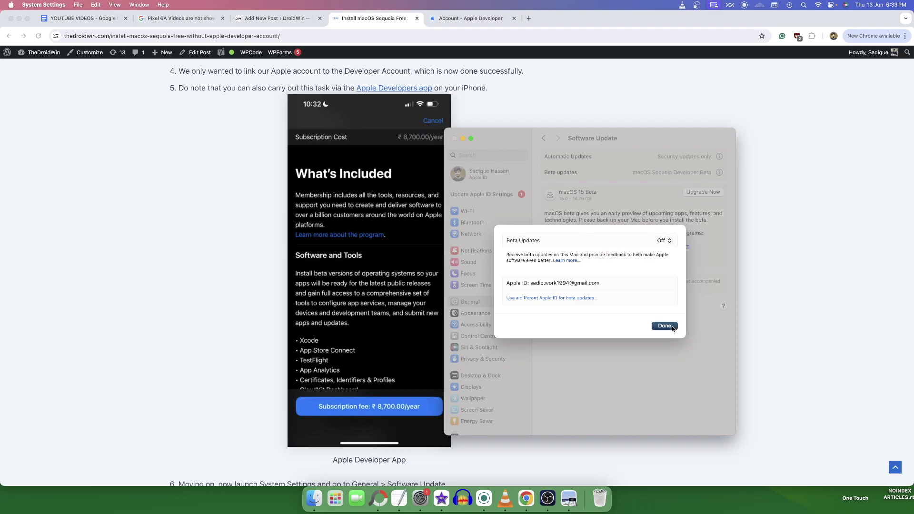
pyautogui.click(673, 327)
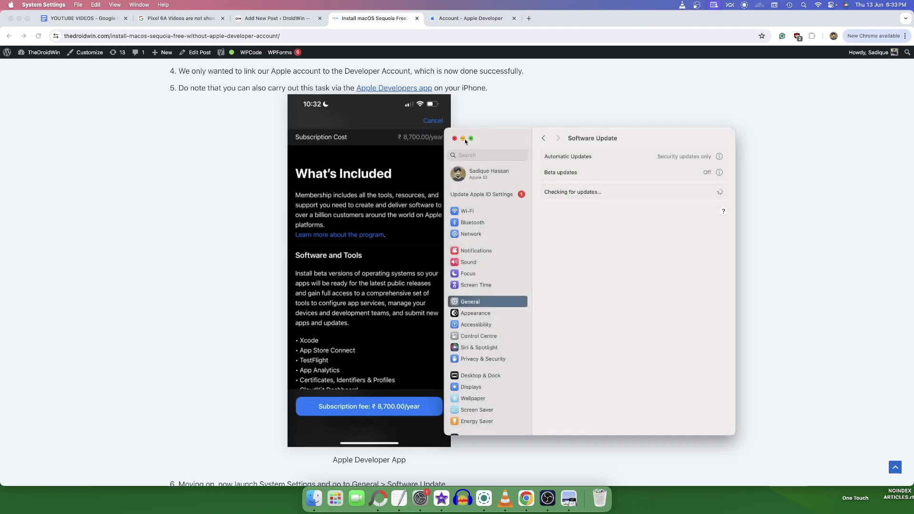
pyautogui.click(463, 139)
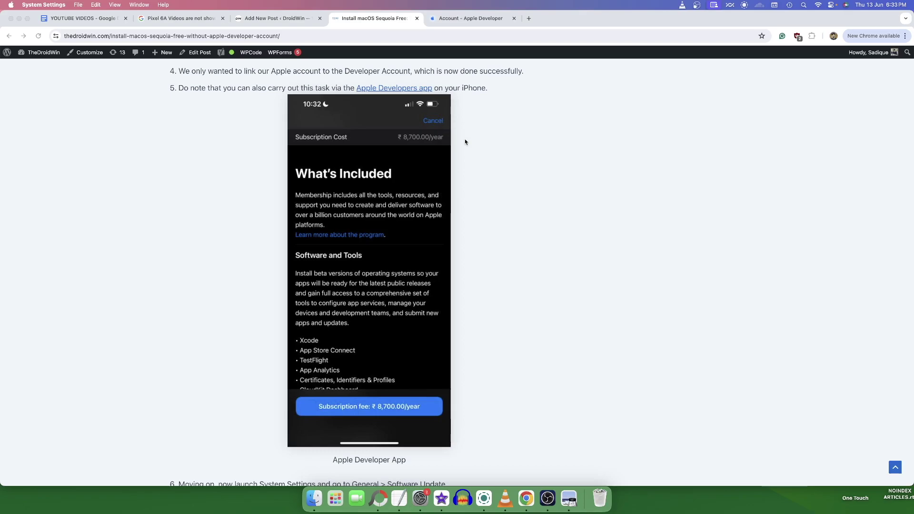
# Step: Review the article's developer account instructions, then restore System Settings and set beta updates to macOS Sequoia Developer Beta
pyautogui.scroll(4, 466, 142)
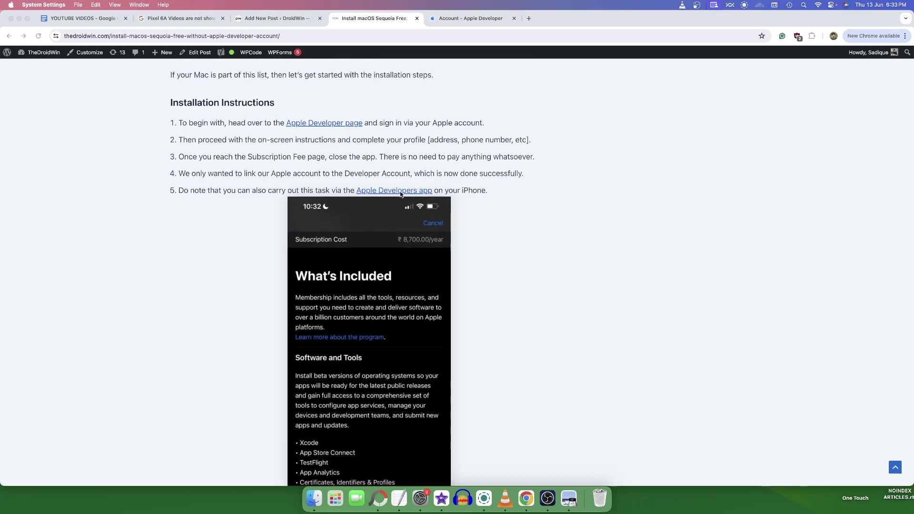
pyautogui.scroll(-3, 401, 194)
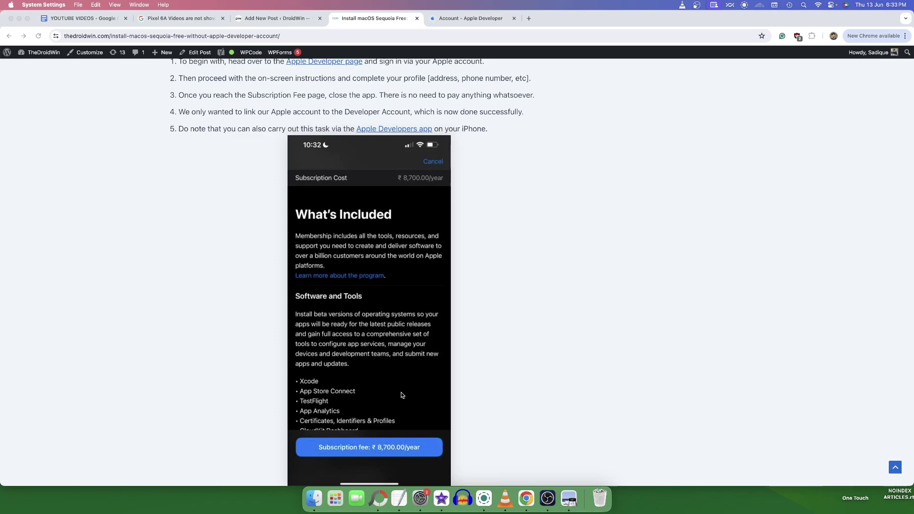
pyautogui.scroll(-1, 402, 395)
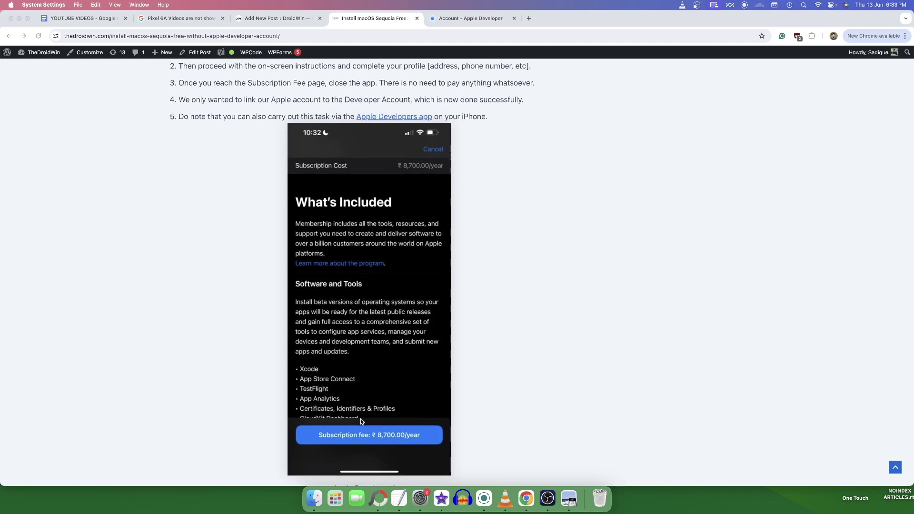
pyautogui.scroll(-2, 361, 419)
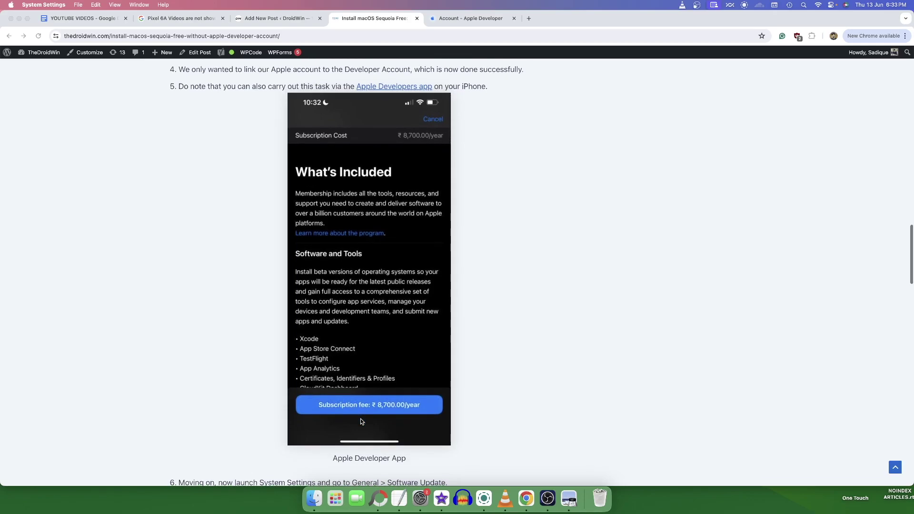
pyautogui.click(415, 494)
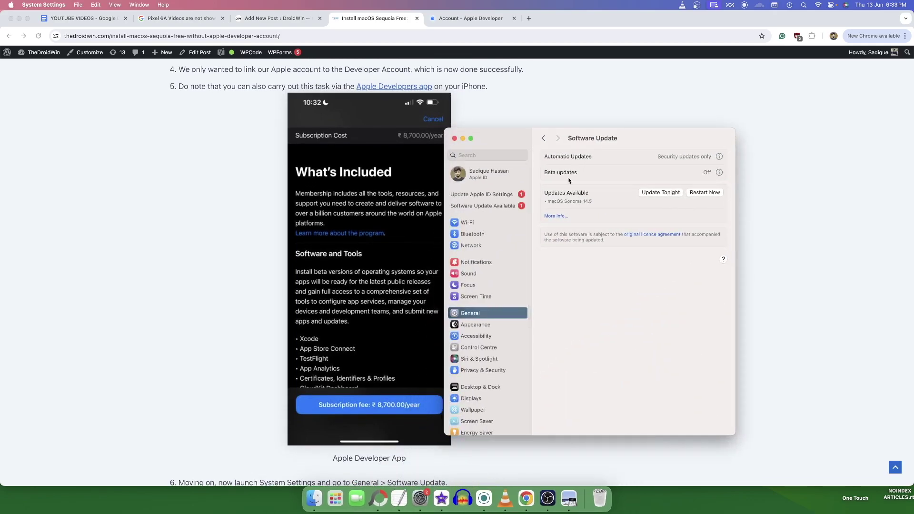
pyautogui.click(718, 173)
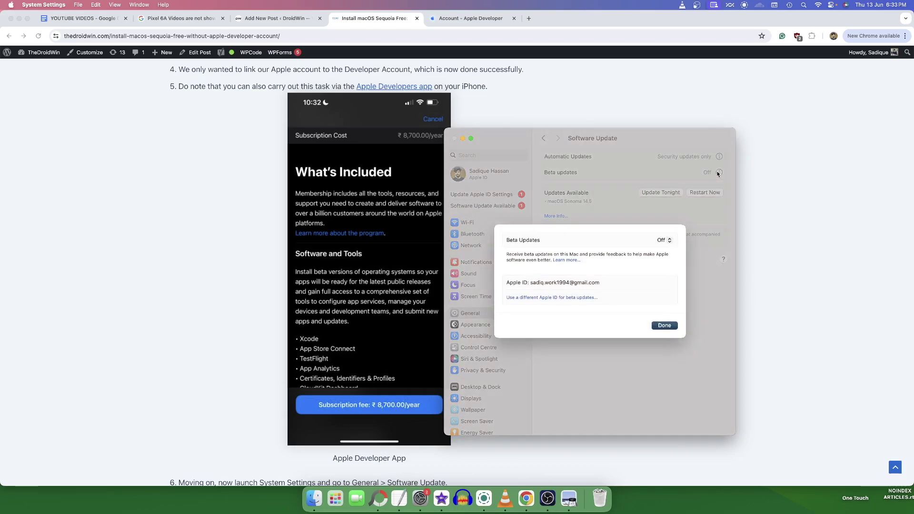
pyautogui.click(661, 244)
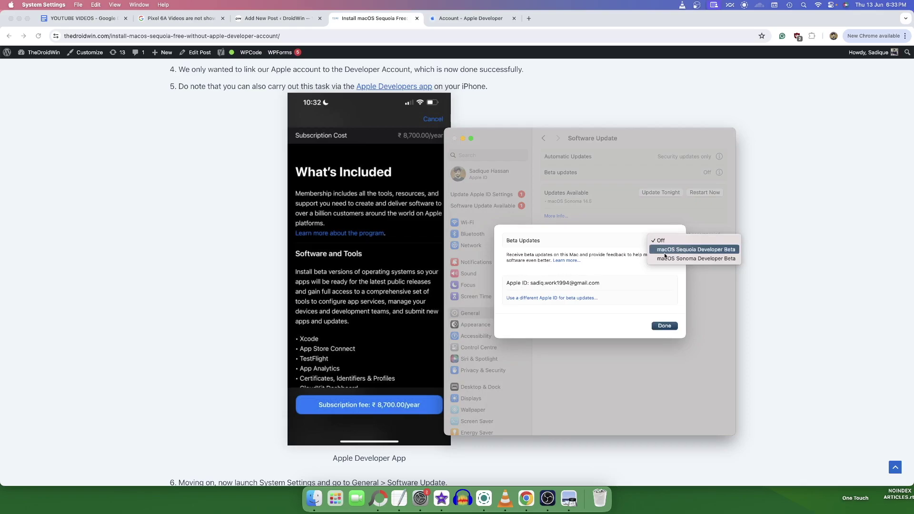
pyautogui.click(665, 250)
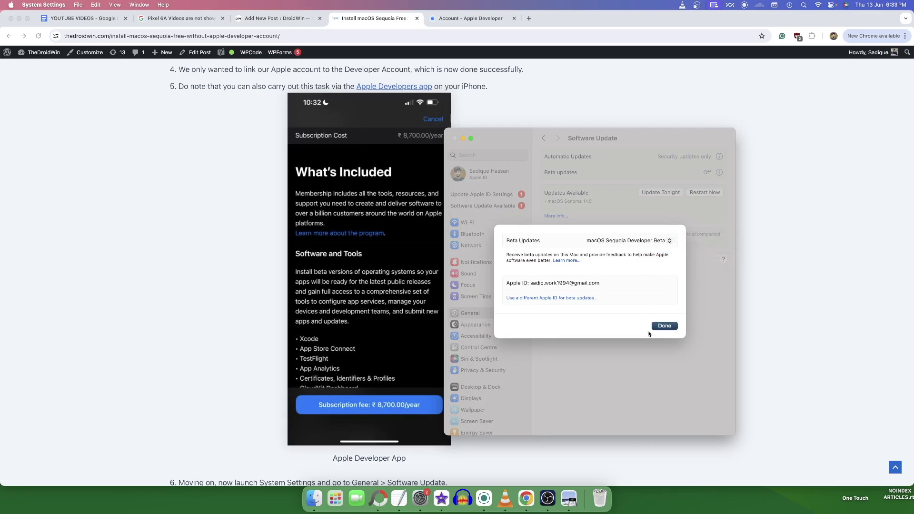
pyautogui.click(661, 327)
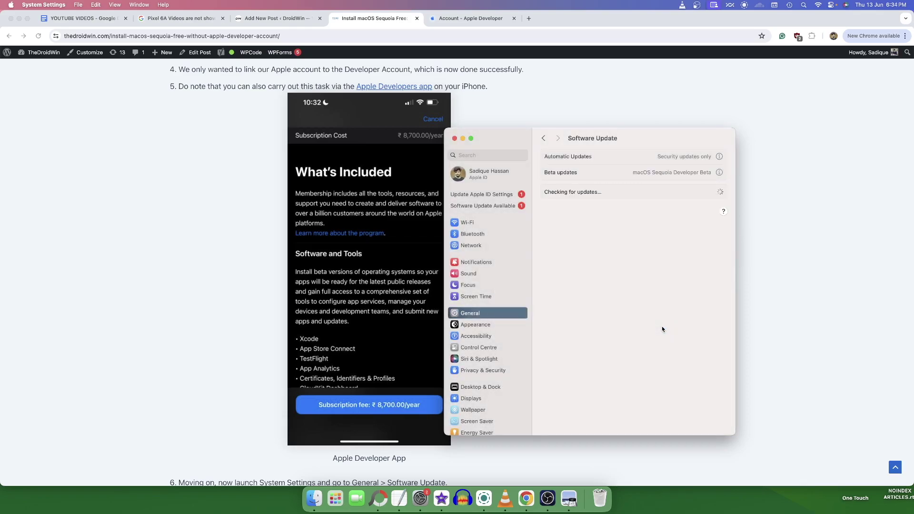